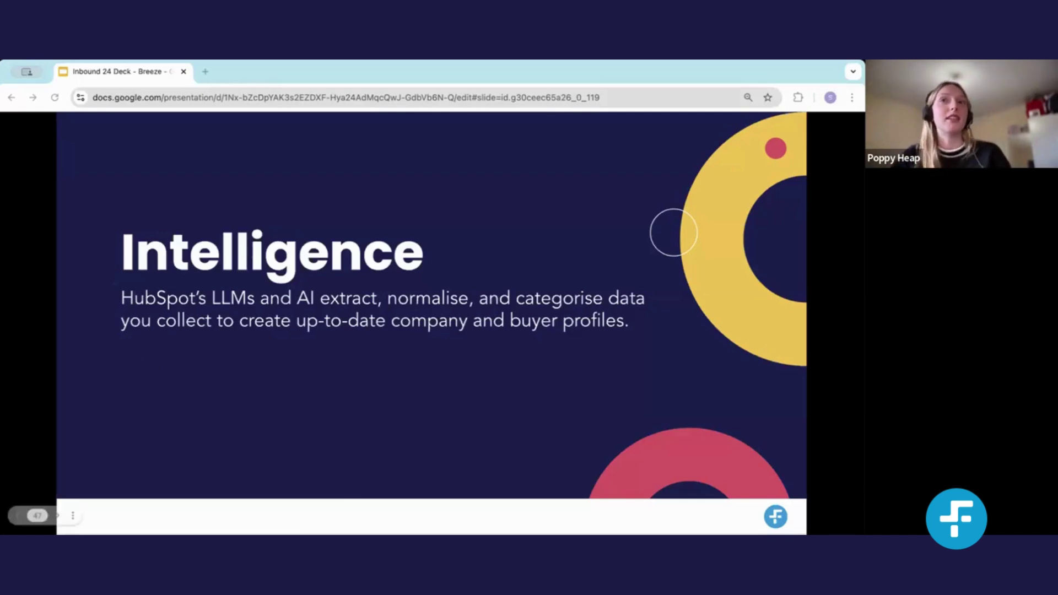
Step: Advance to the slide explaining how Clearbit became Breeze Intelligence
key("Right")
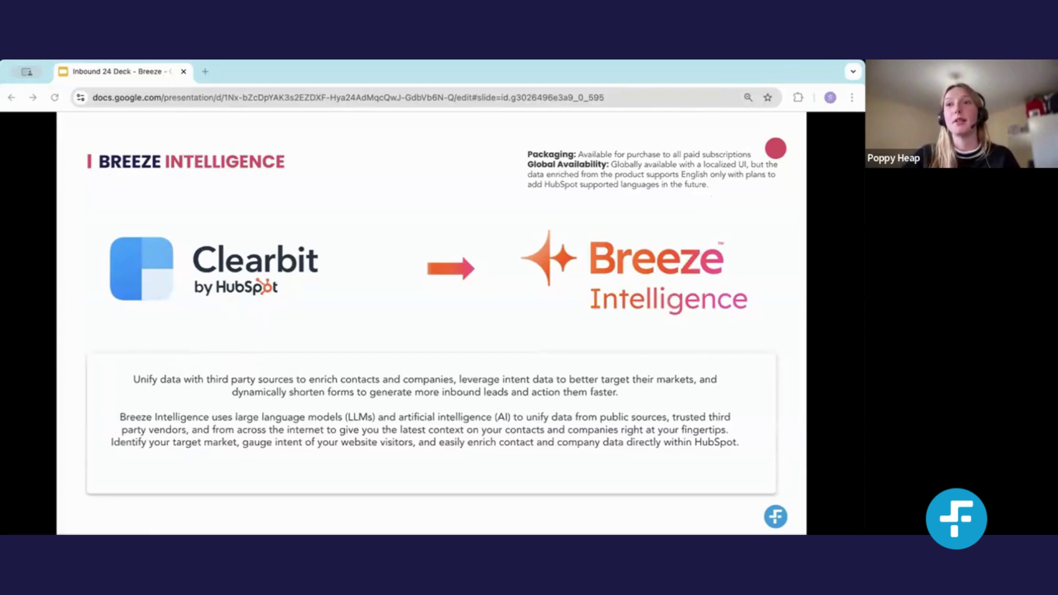
Step: Advance to the next Breeze Intelligence slide, showing only its heading and red circle
left_click(464, 286)
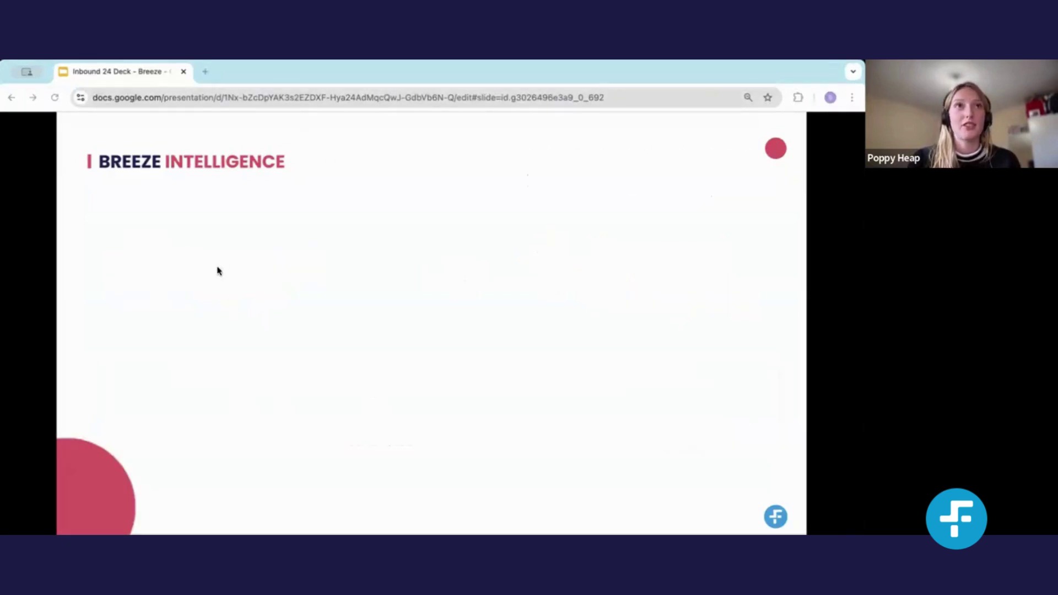
Step: Show the Data Enrichment card about up-to-date company and prospect information
left_click(335, 196)
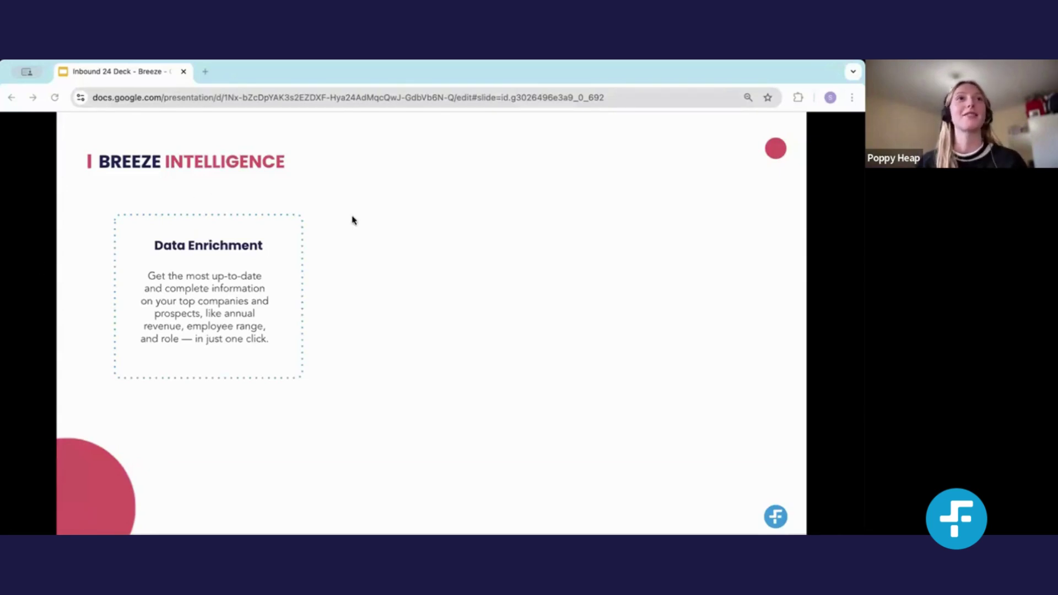
Step: Bring in the Buyer Intent and Form Shortening cards beside Data Enrichment
key("Right")
key("Right")
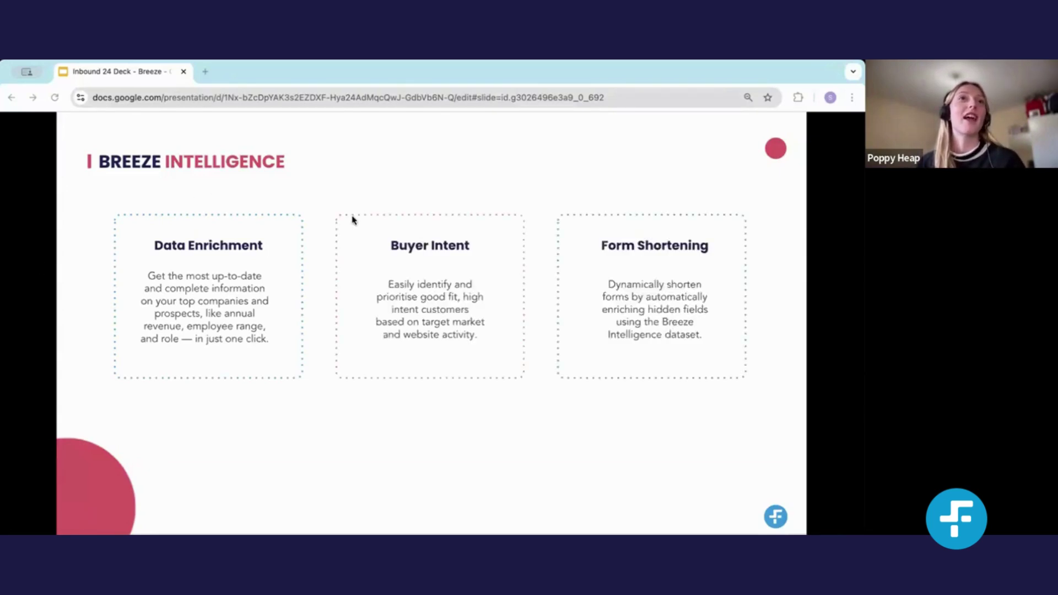